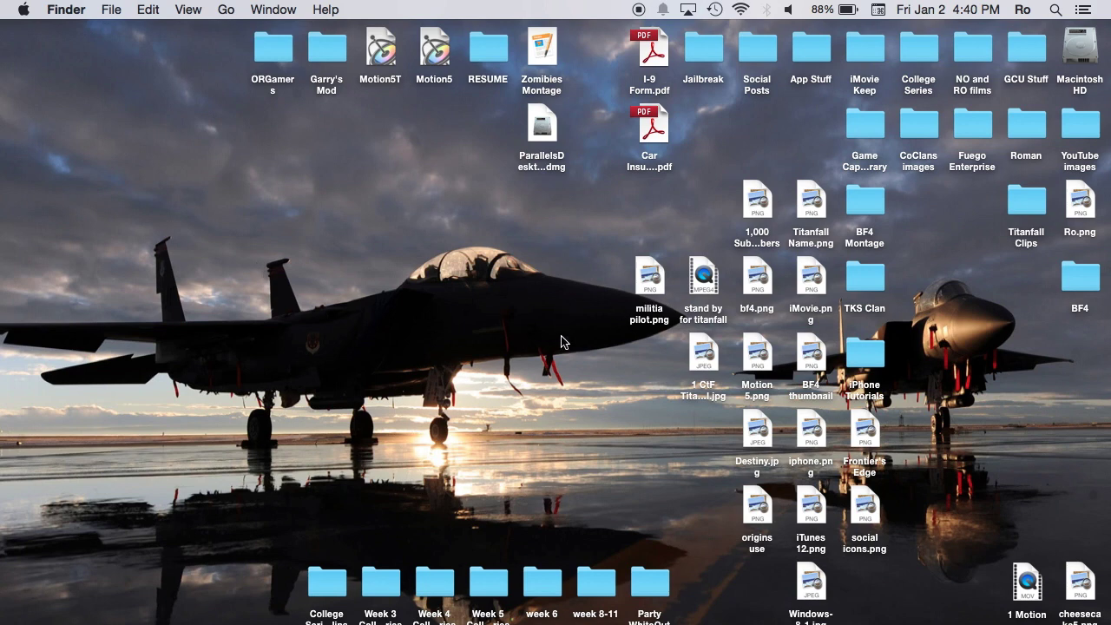
Step: Briefly open and close iMovie, then search Spotlight for 'imovie library' and show all results in Finder
left_click(4, 224)
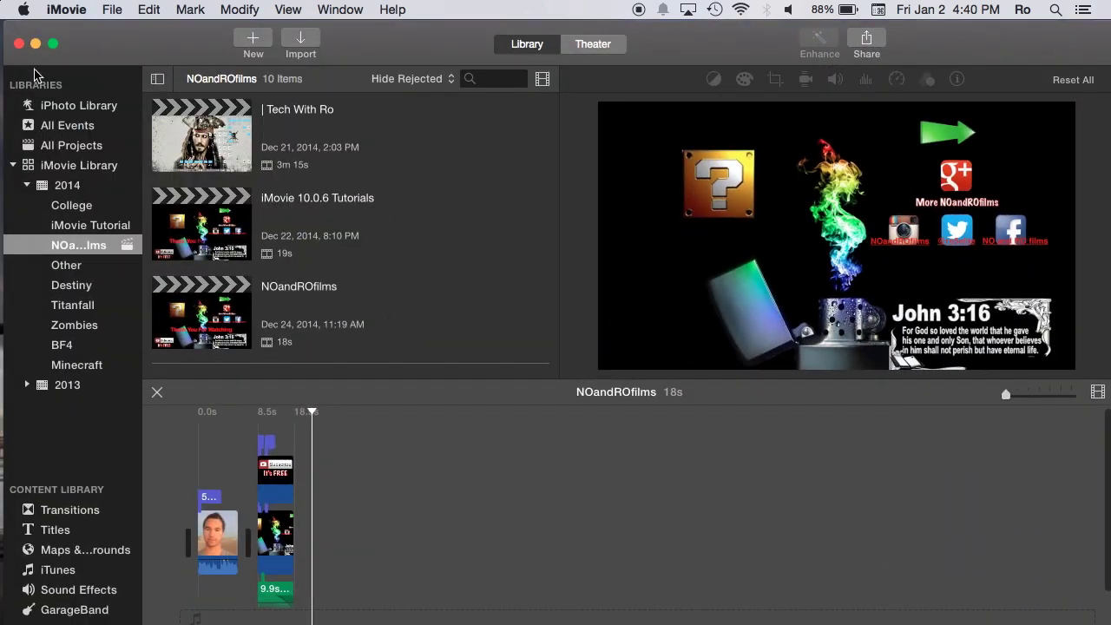
left_click(21, 42)
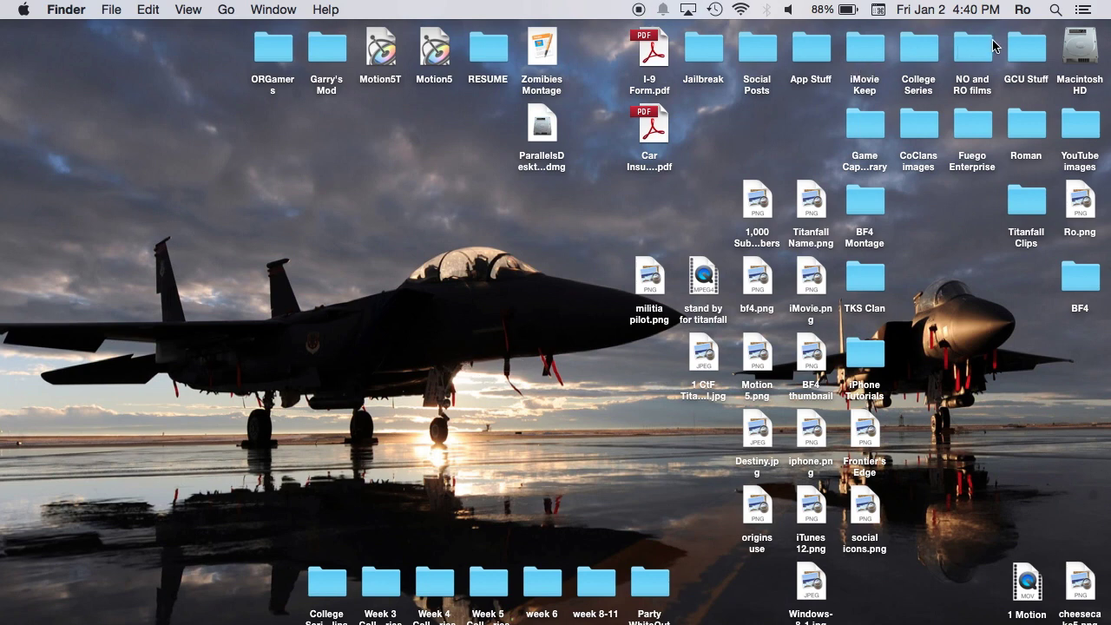
left_click(1056, 11)
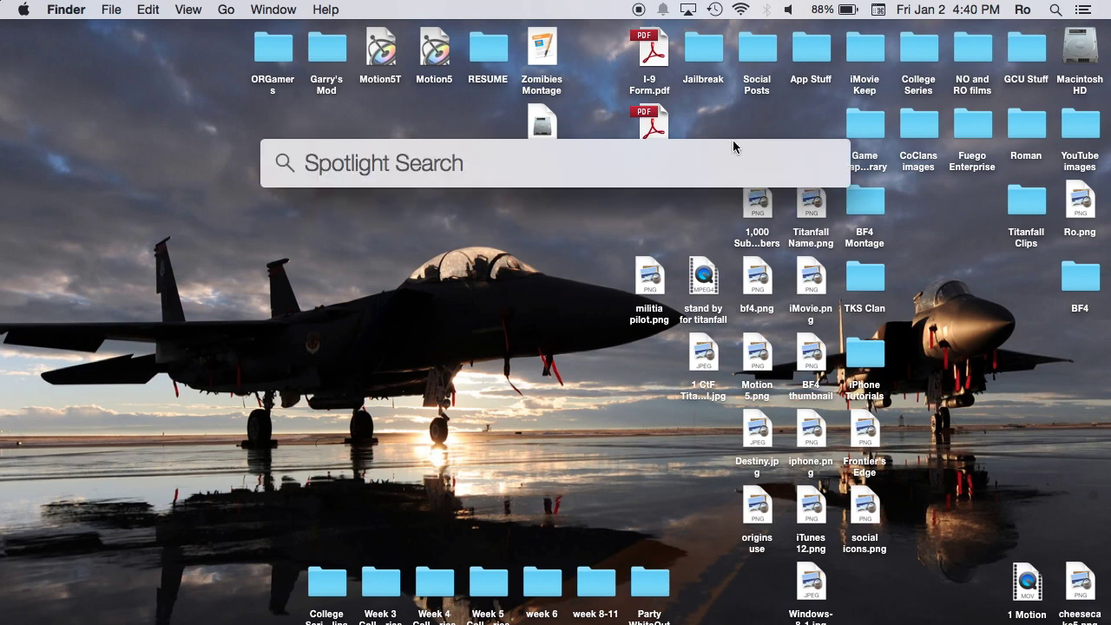
type("i")
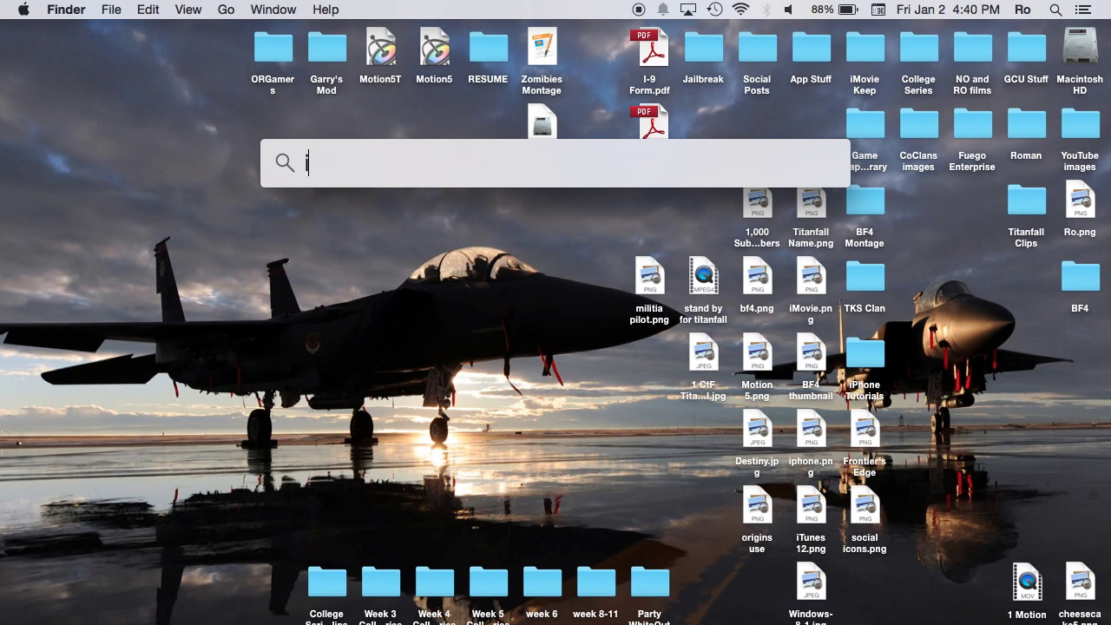
type("movie")
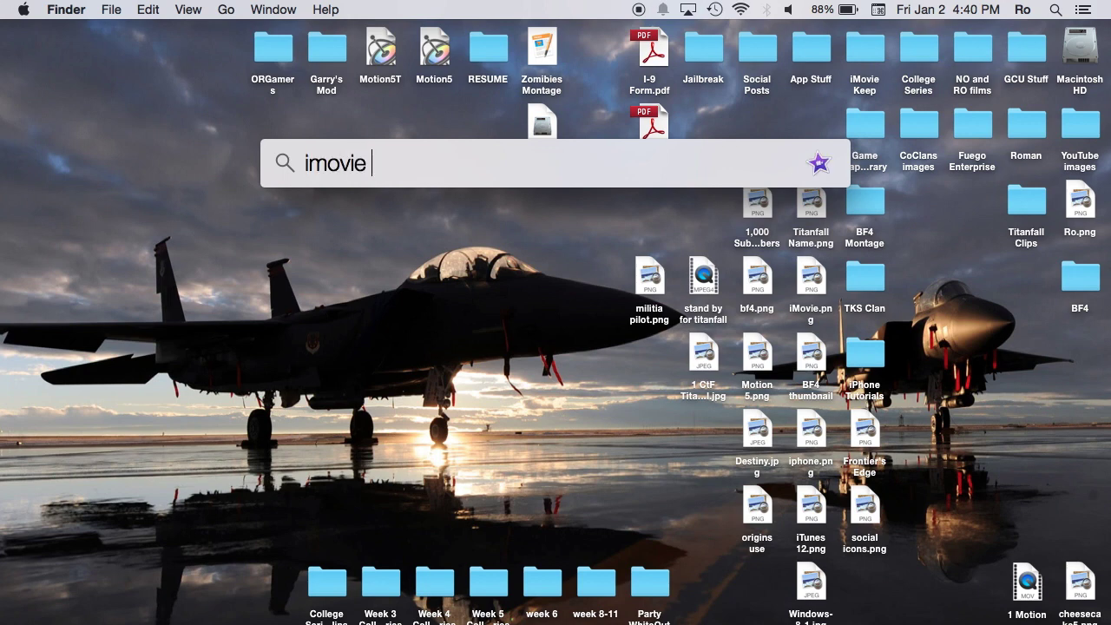
type(" library")
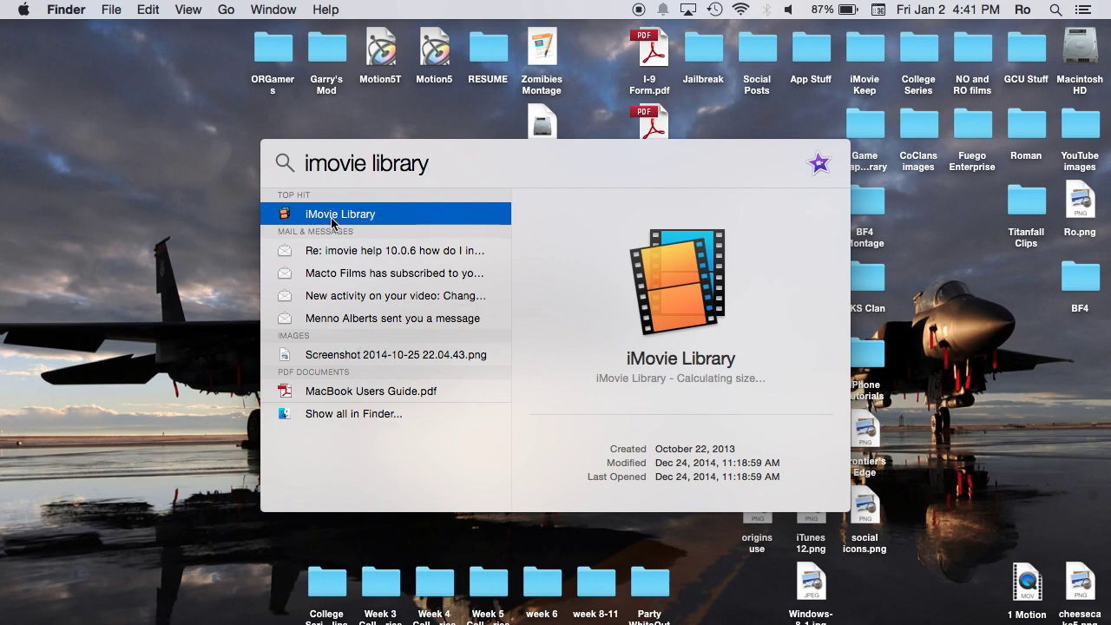
left_click(374, 414)
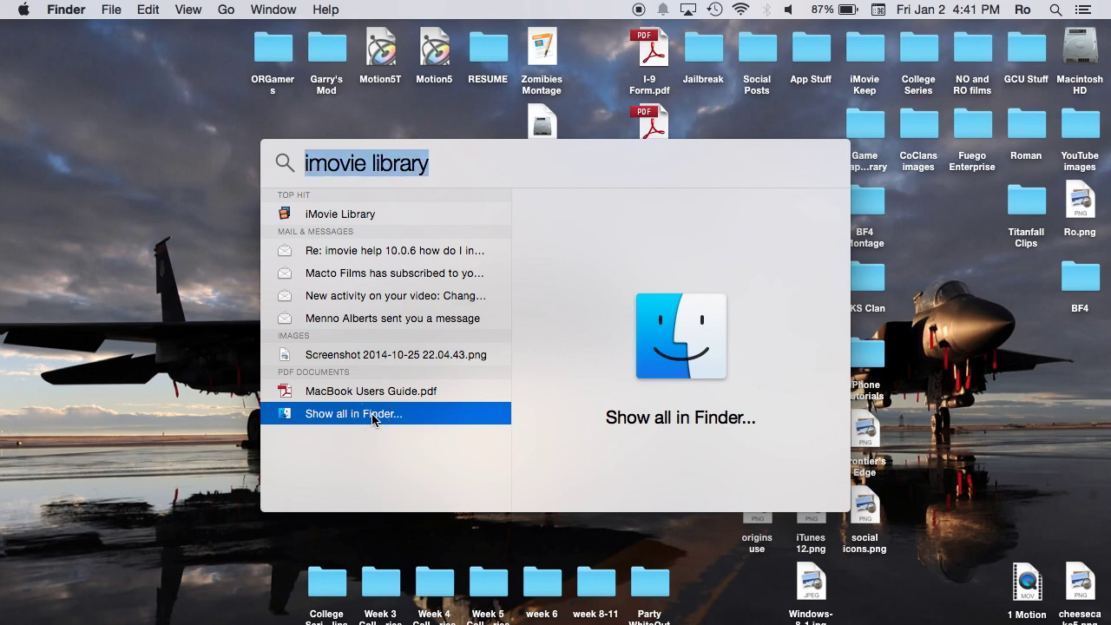
left_click(373, 415)
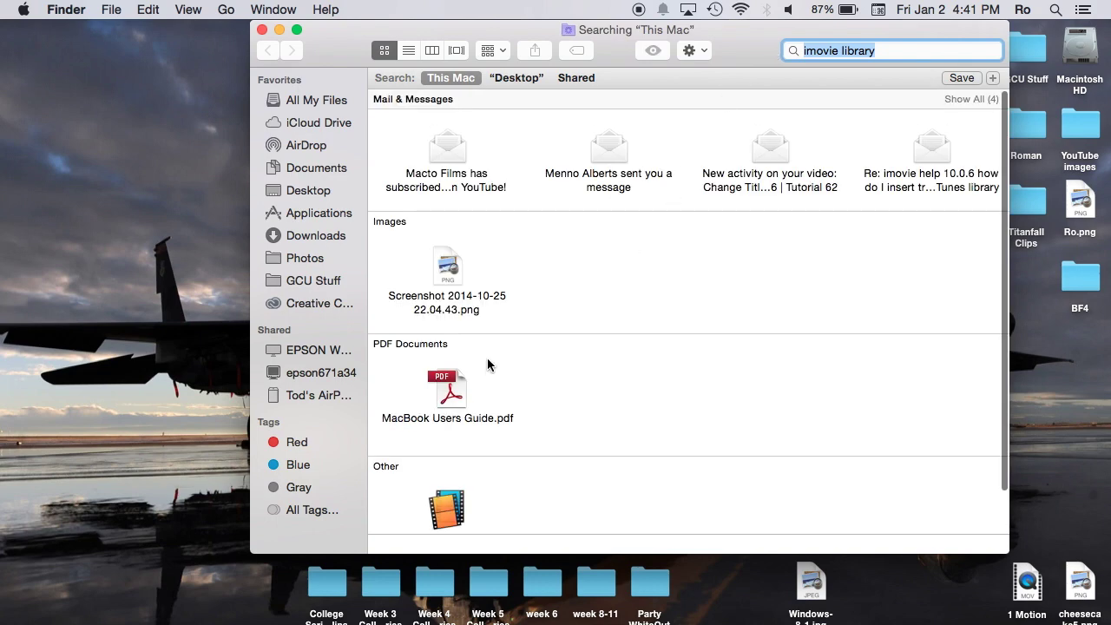
Step: Scroll to the iMovie Library result and try its context menu several times without choosing anything
scroll(487, 359, "down", 2)
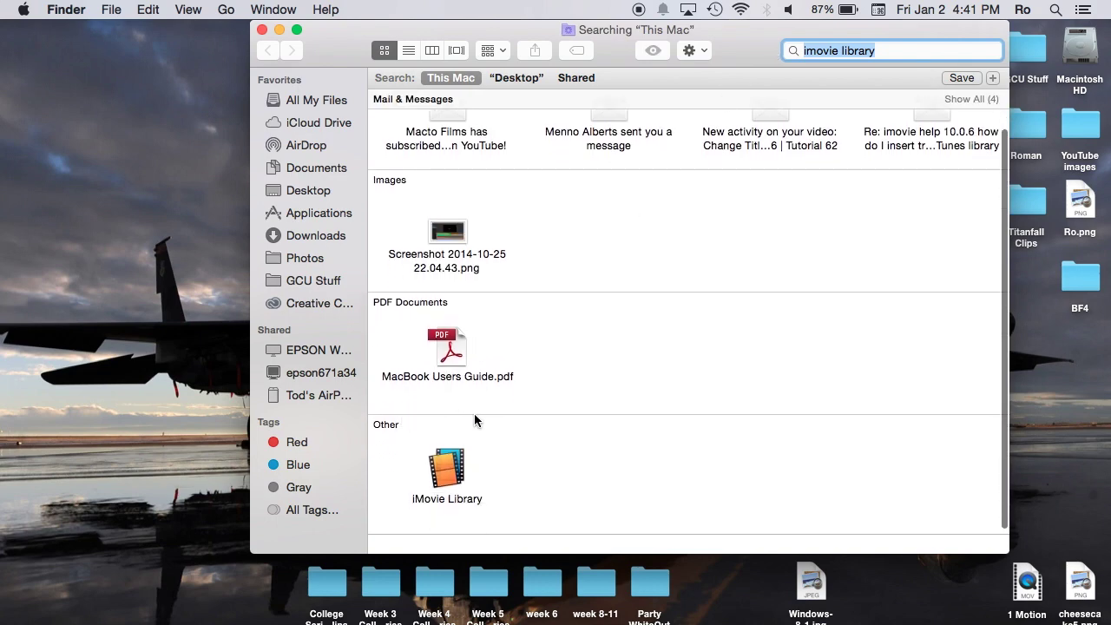
scroll(474, 413, "down", 1)
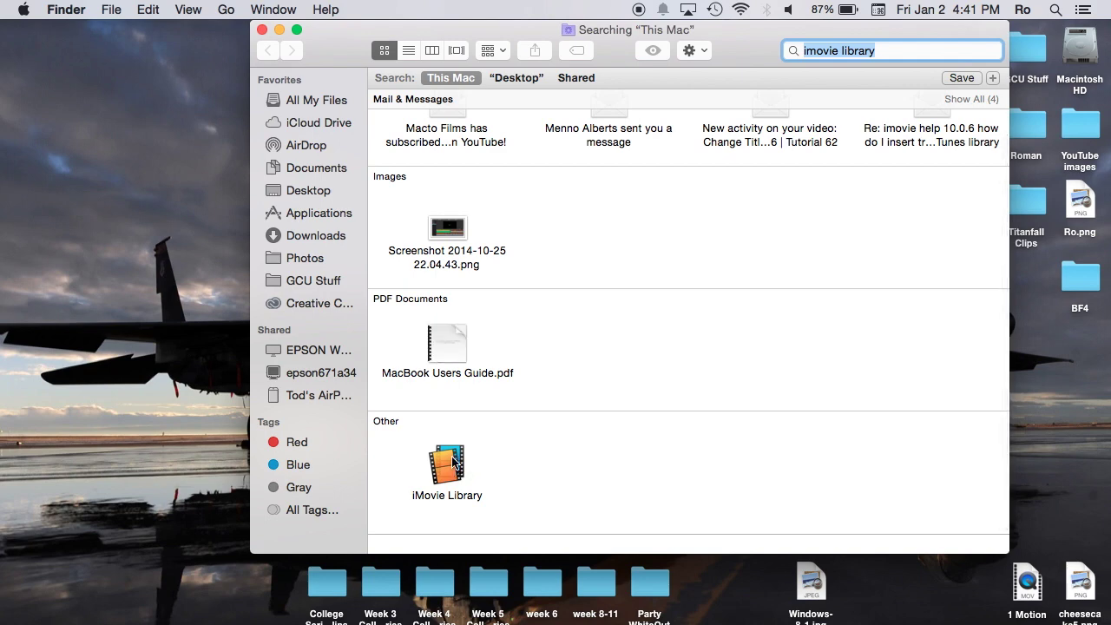
right_click(452, 463)
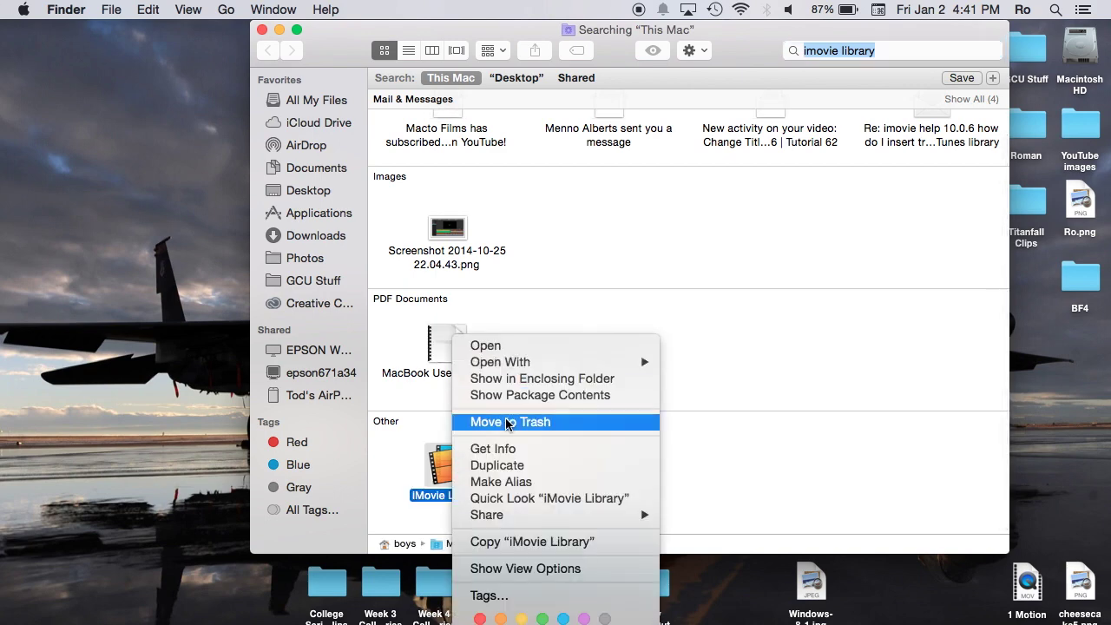
left_click(384, 442)
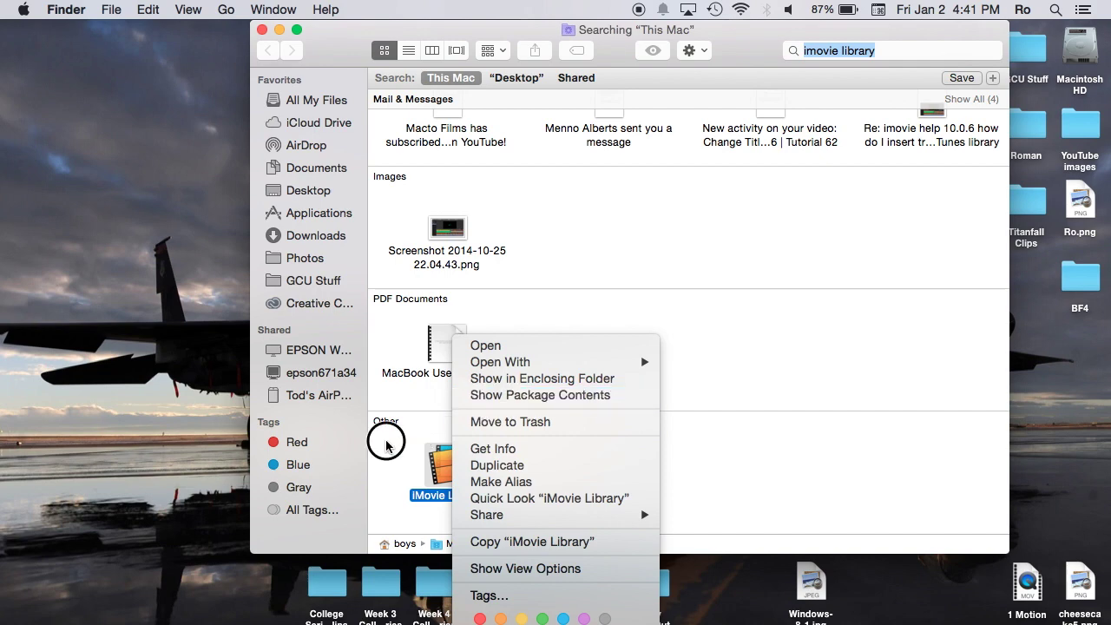
right_click(448, 462)
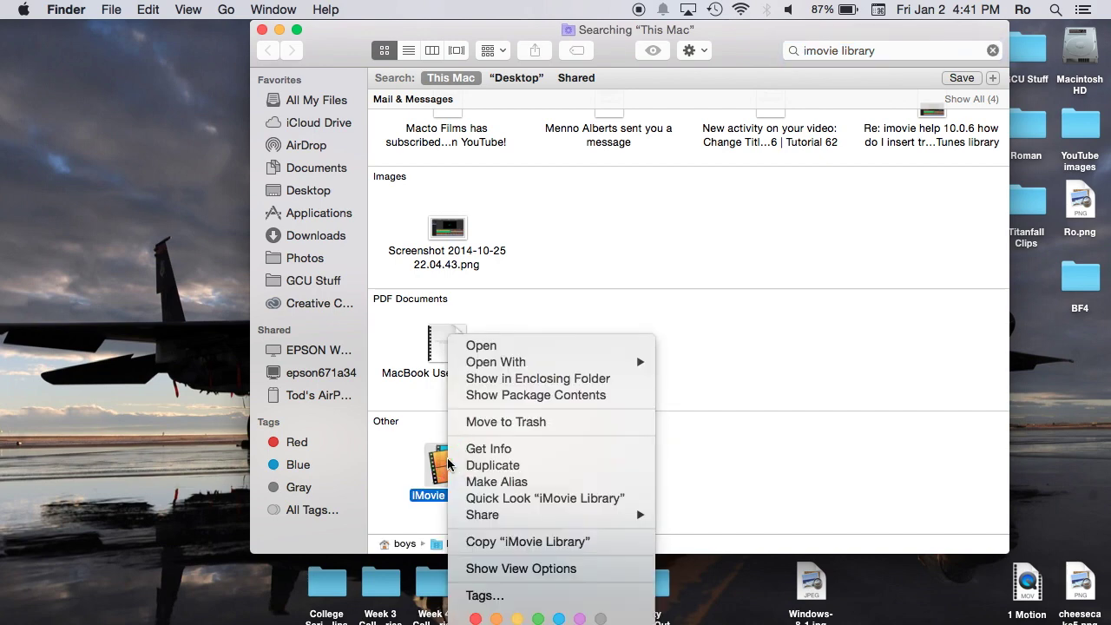
left_click(444, 465)
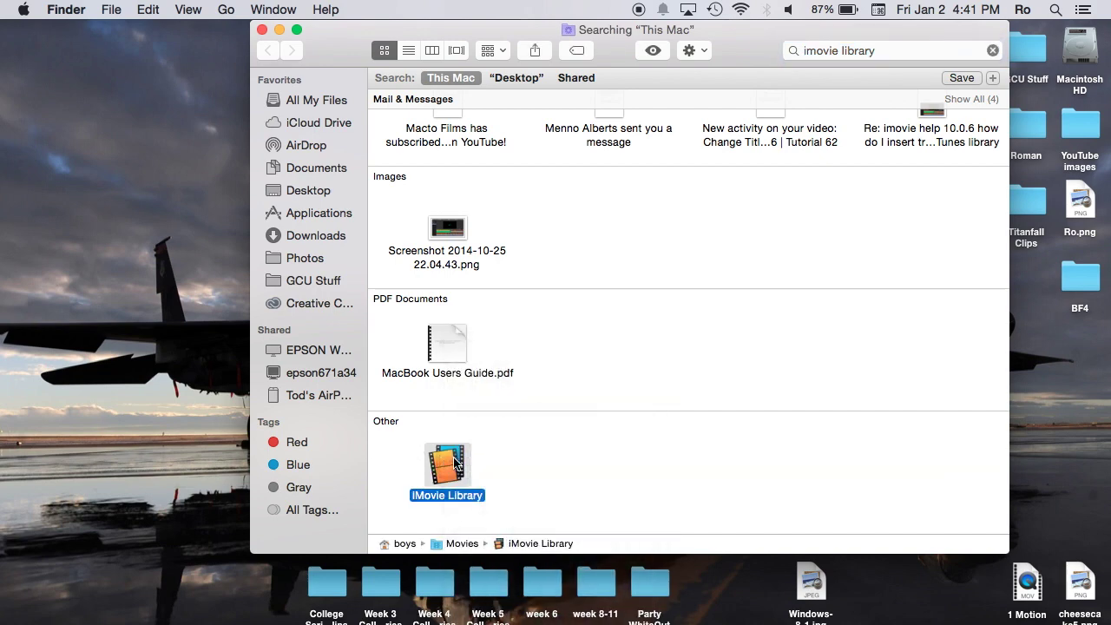
left_click(512, 462)
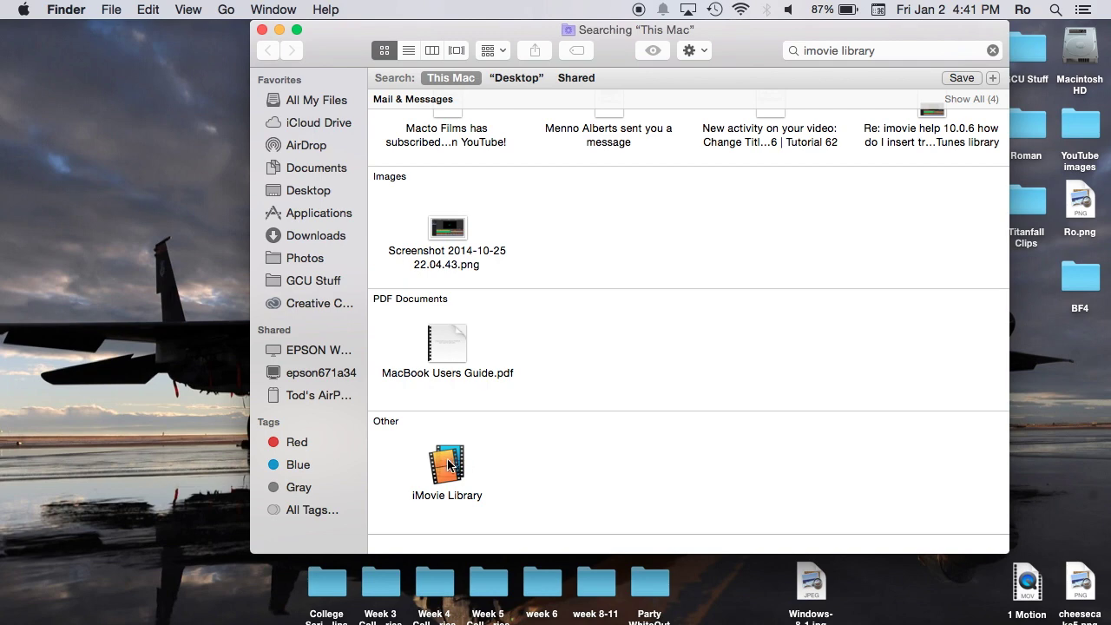
right_click(448, 464)
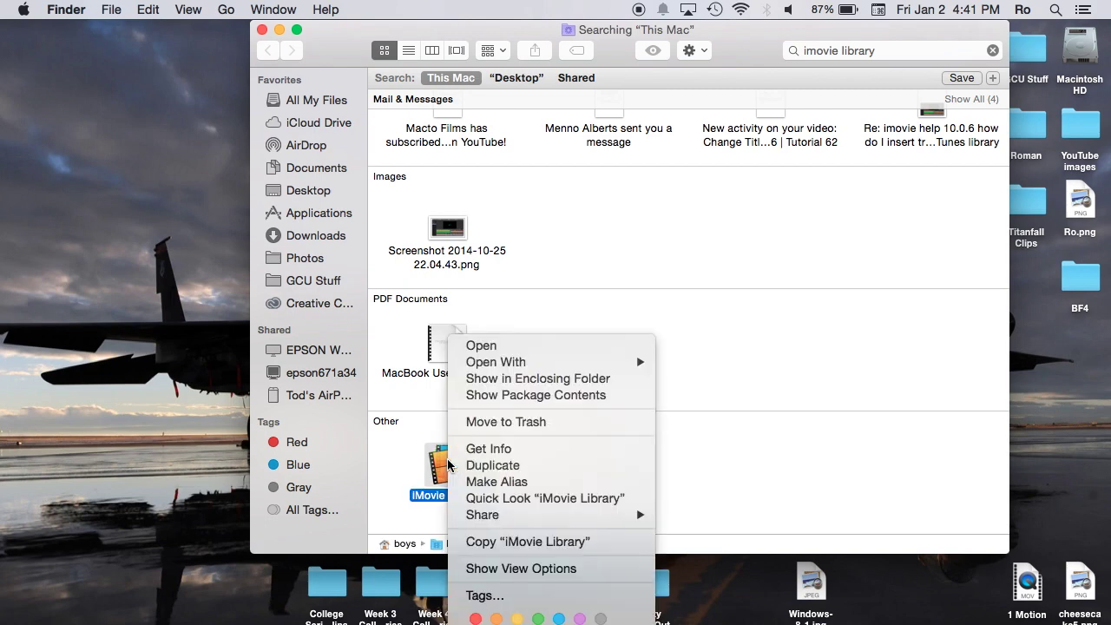
left_click(408, 451)
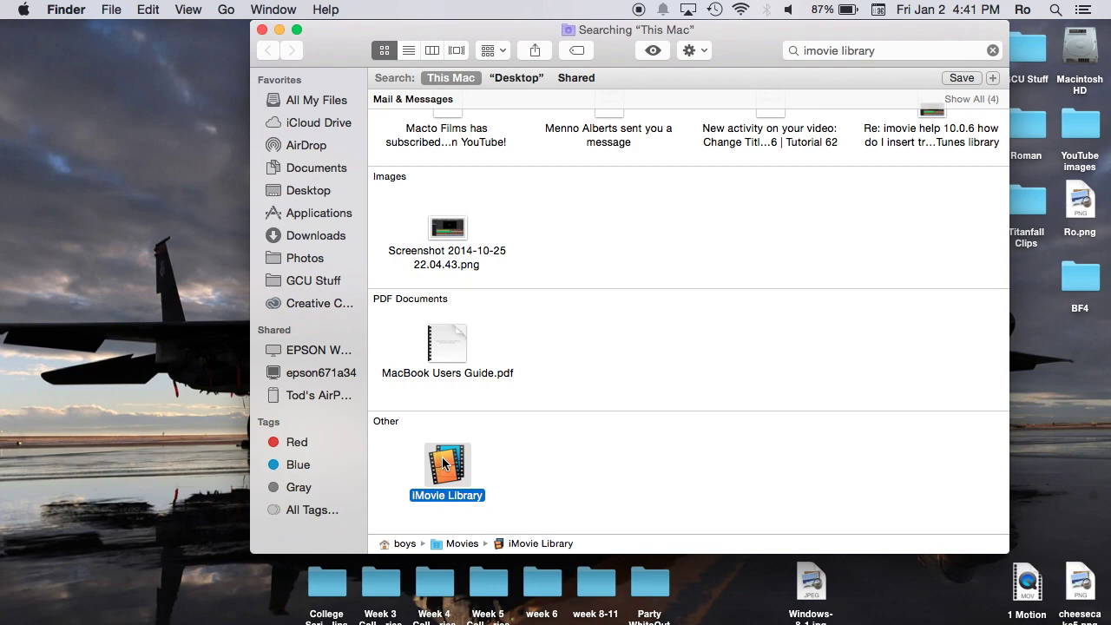
left_click(443, 463)
left_click(564, 468)
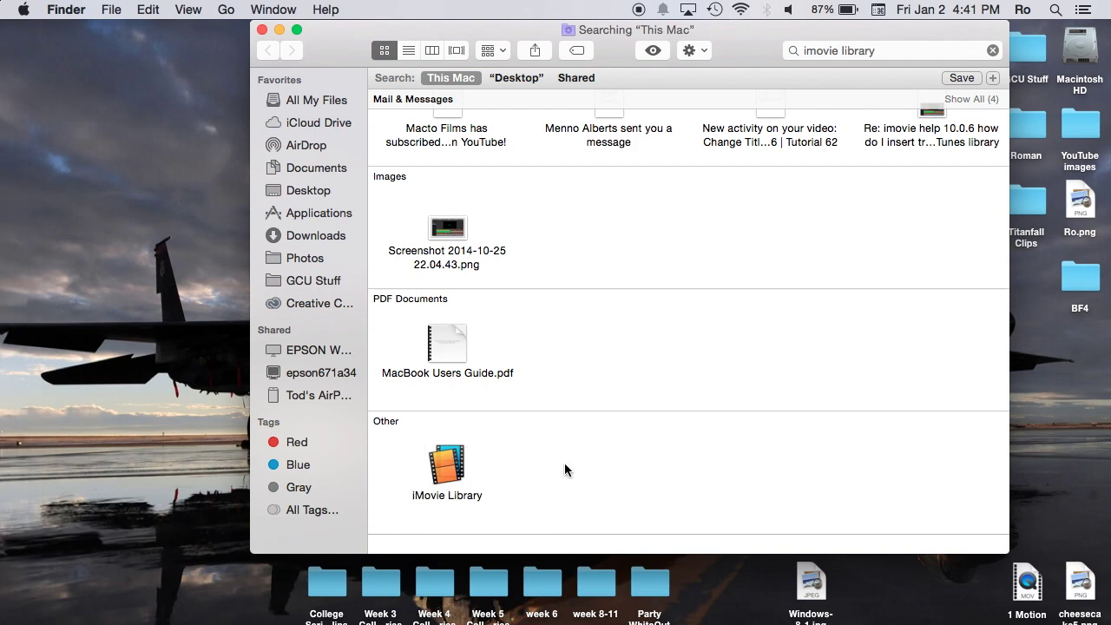
Step: Choose Show Package Contents on iMovie Library to reveal its event folders
right_click(451, 465)
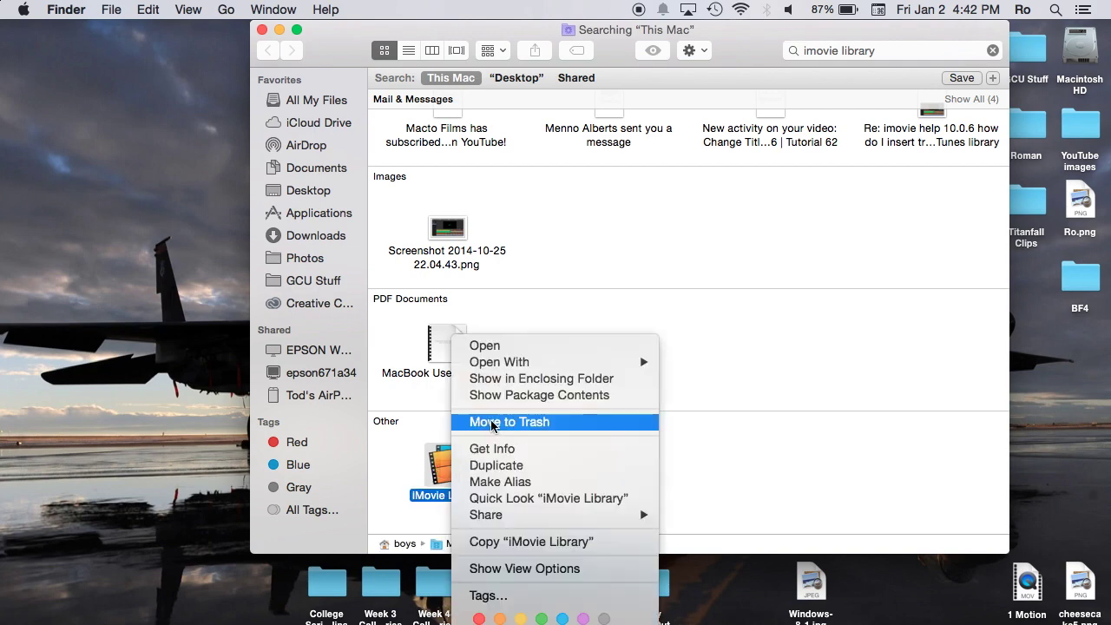
left_click(516, 398)
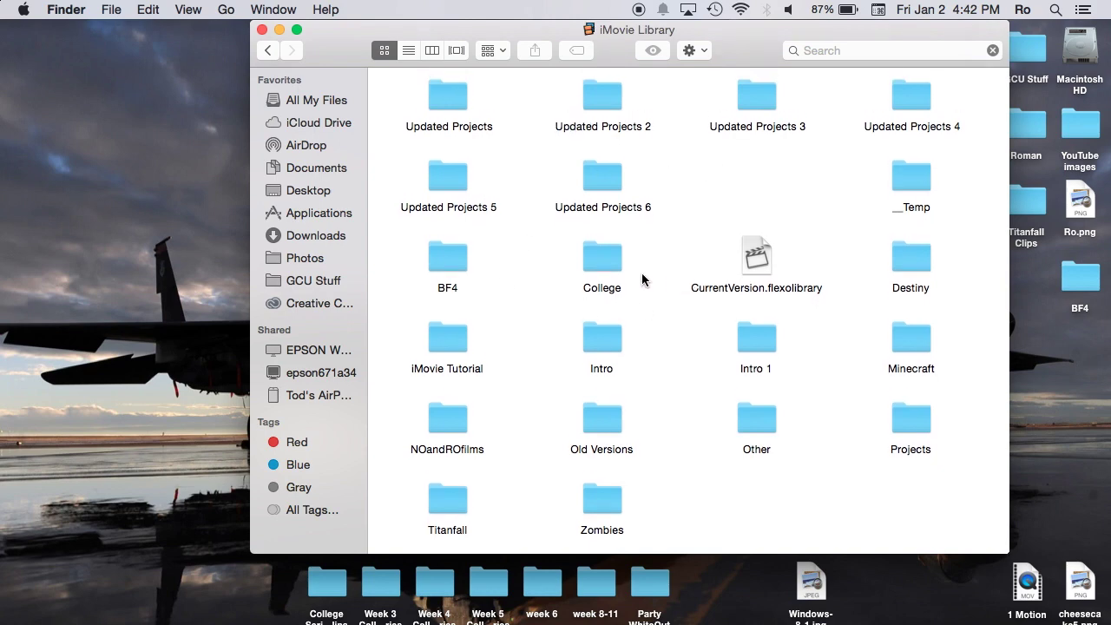
mouse_move(5, 295)
left_click(11, 231)
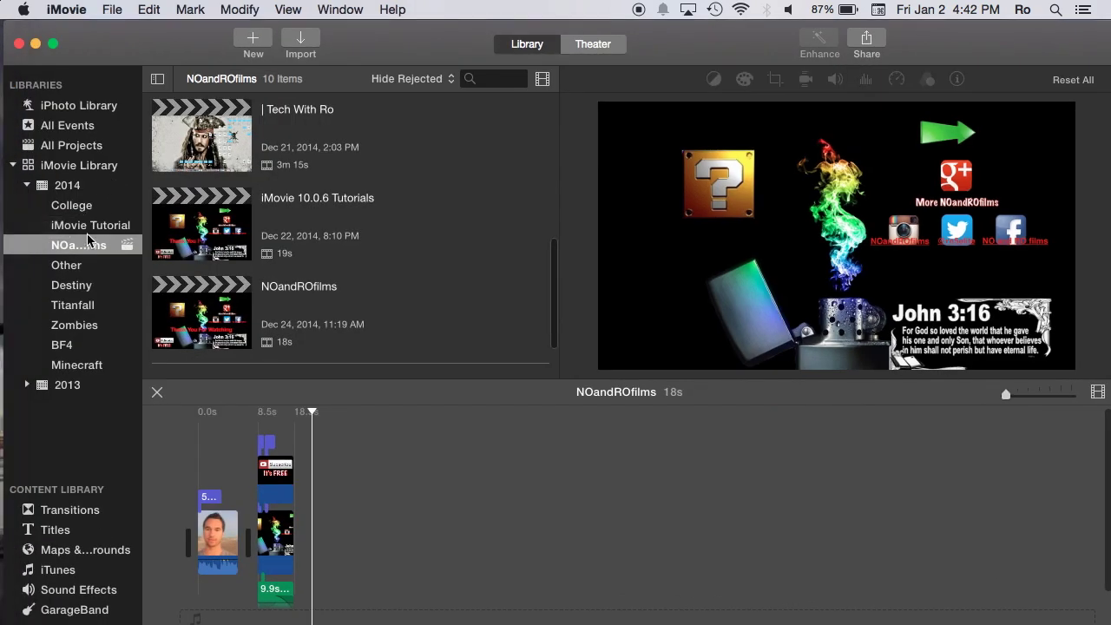
left_click(87, 212)
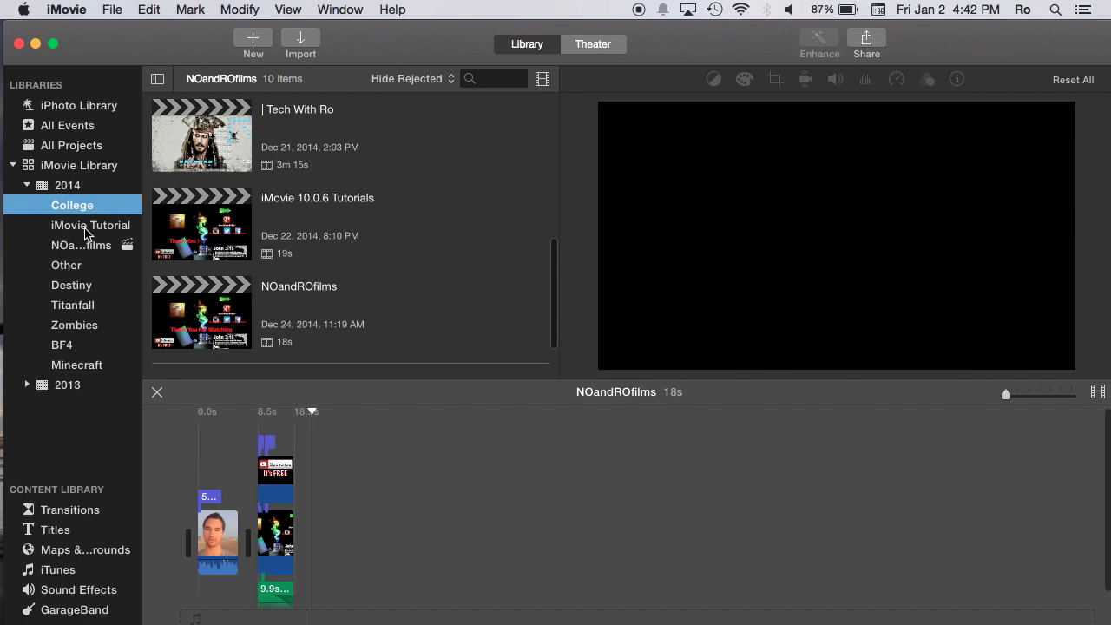
left_click(87, 228)
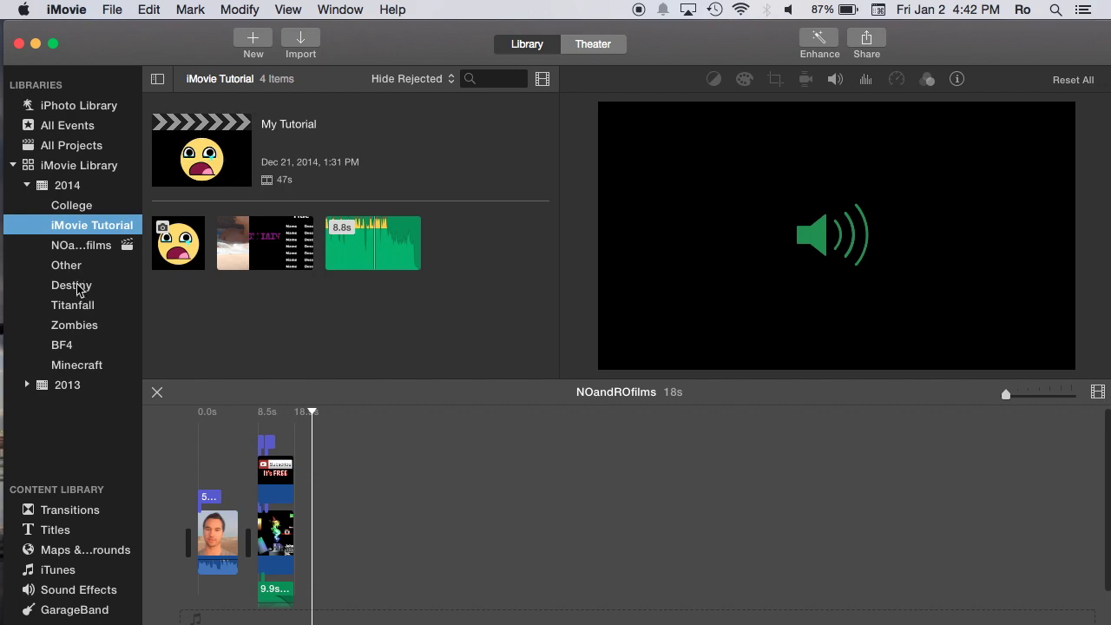
left_click(36, 43)
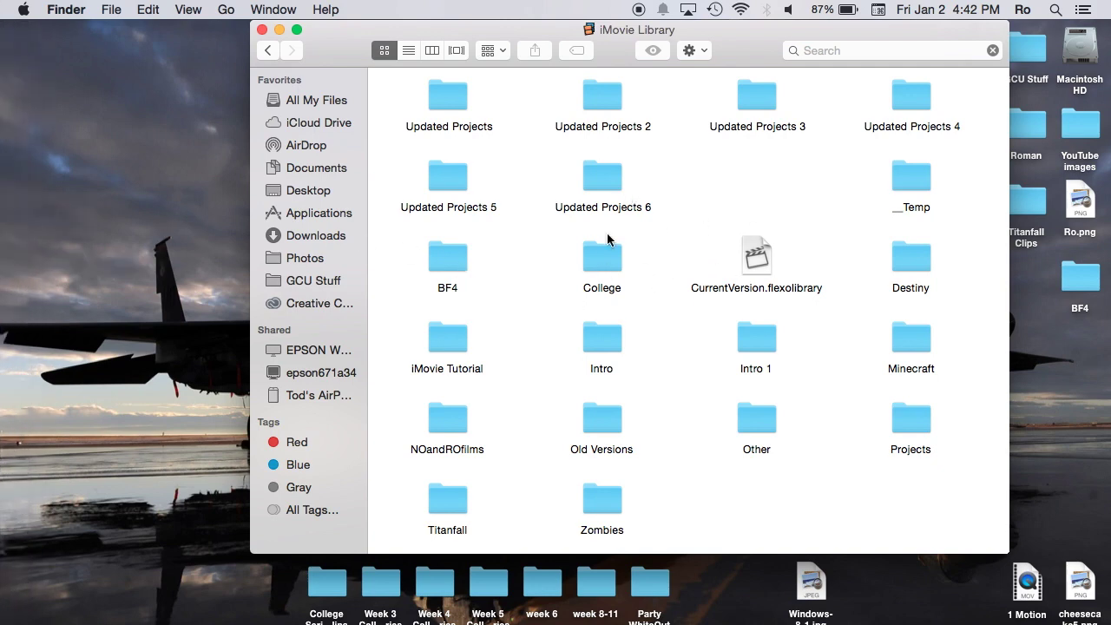
Step: Open the iMovie Tutorial event and then its Original Media folder
mouse_move(5, 244)
left_click(448, 344)
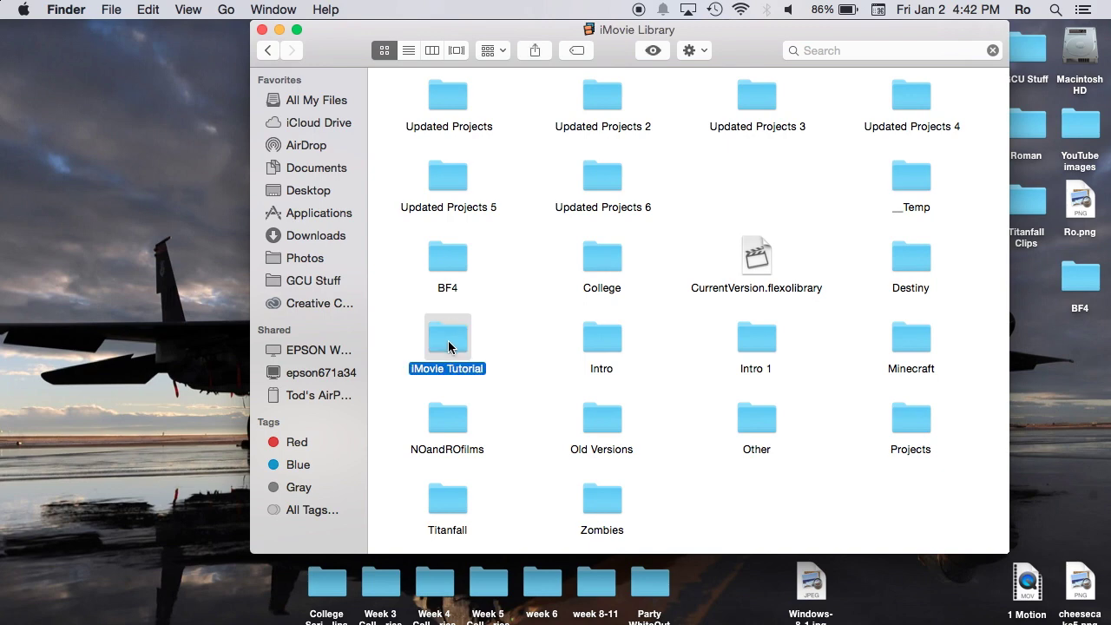
double_click(451, 346)
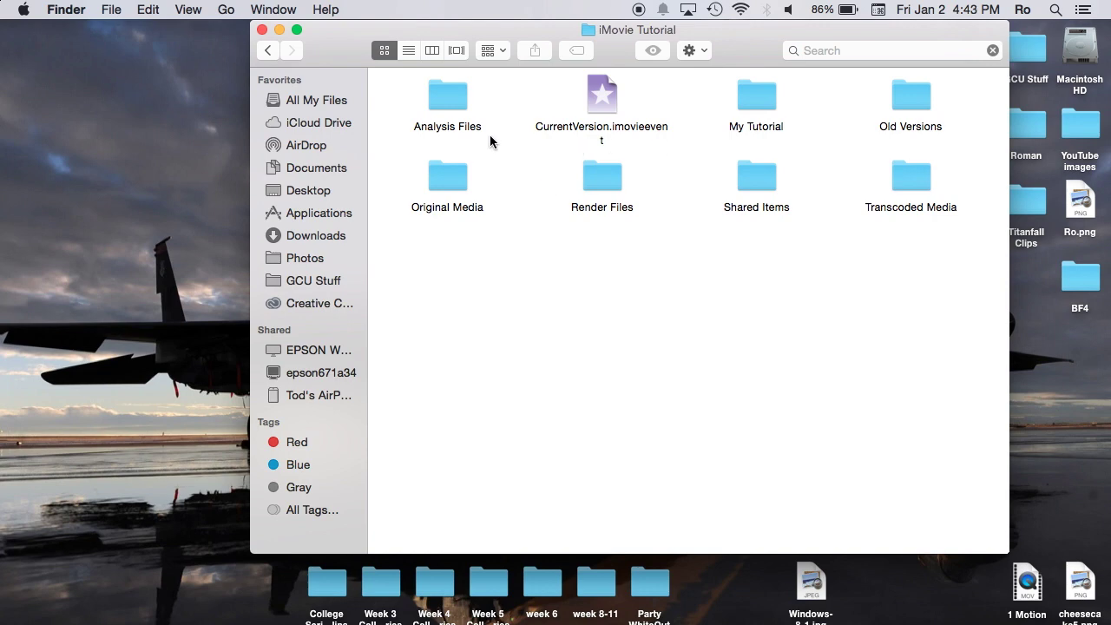
double_click(444, 179)
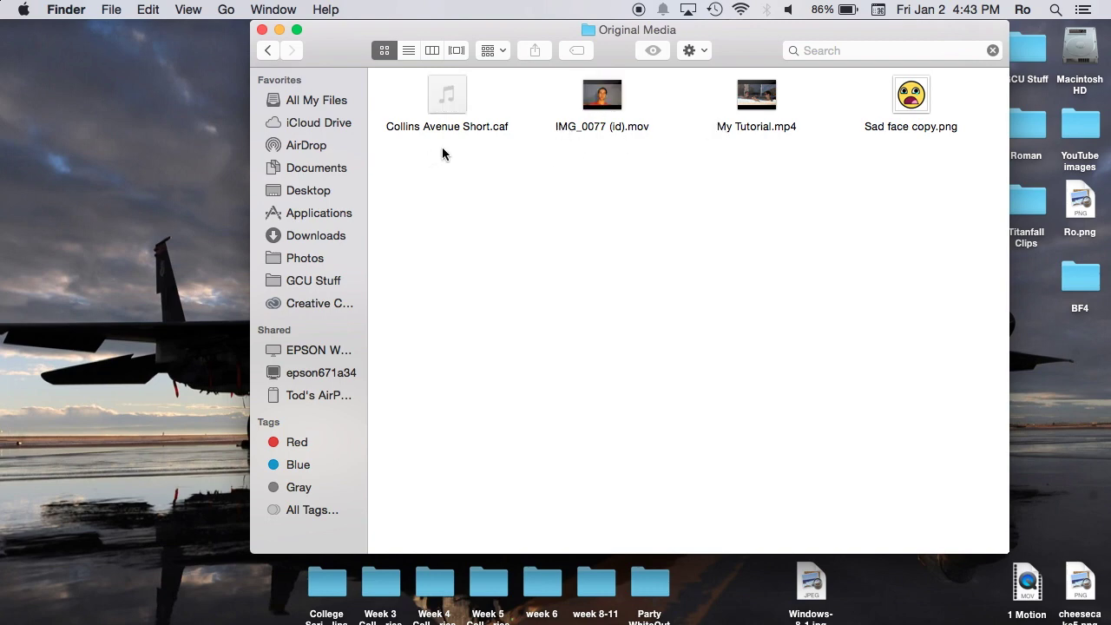
mouse_move(2, 182)
right_click(610, 102)
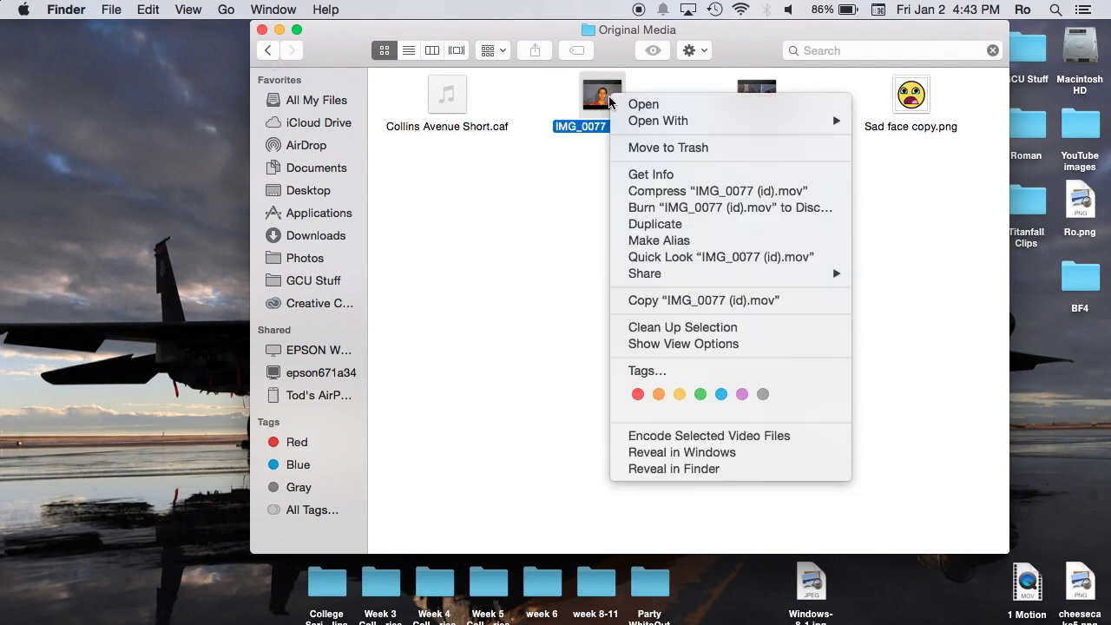
left_click(572, 217)
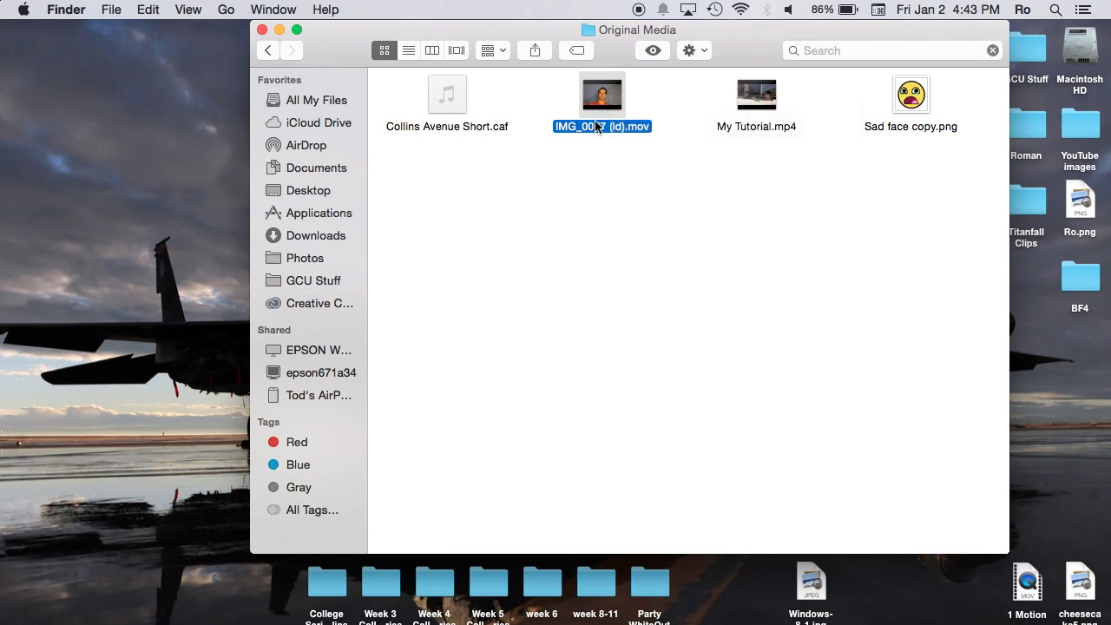
left_click(523, 193)
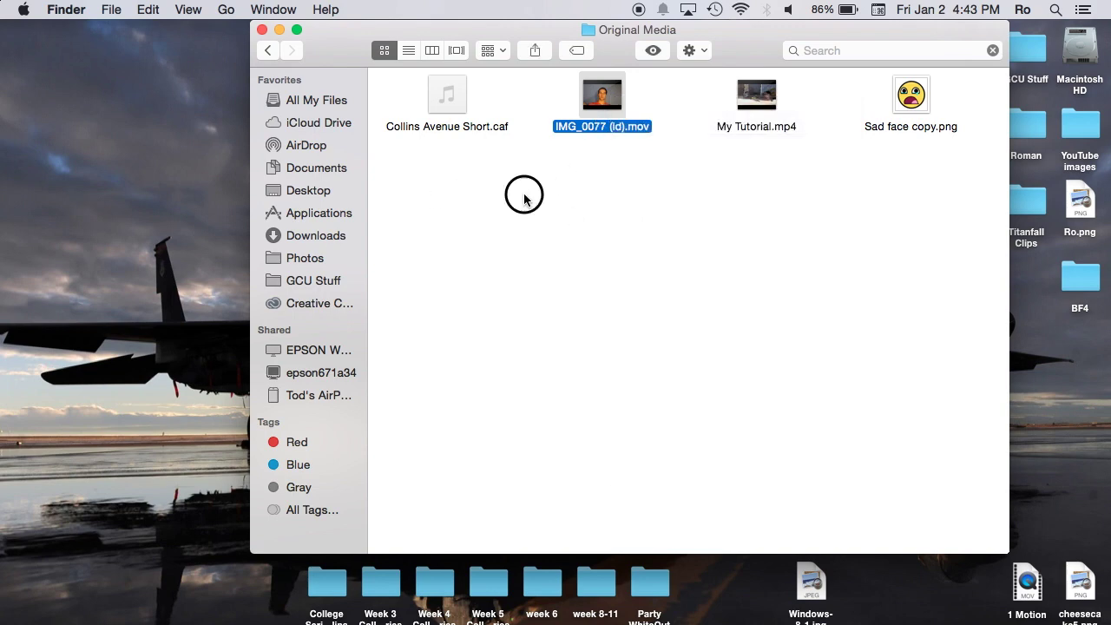
left_click(268, 50)
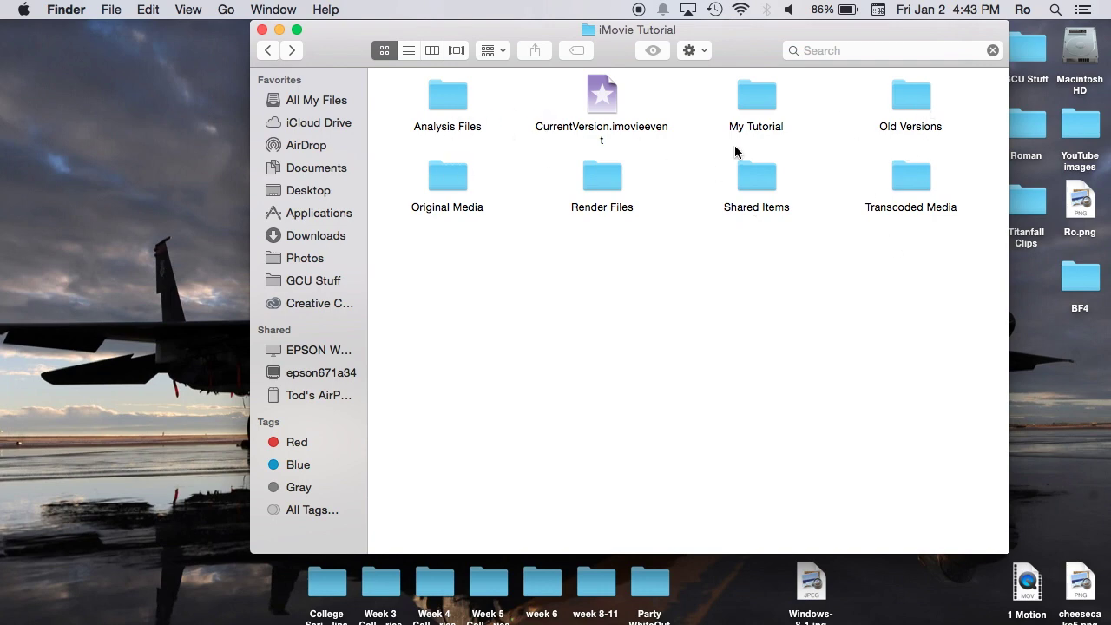
Step: Check the My Tutorial and Original Media subfolders, then go back to the iMovie Tutorial folder
double_click(758, 101)
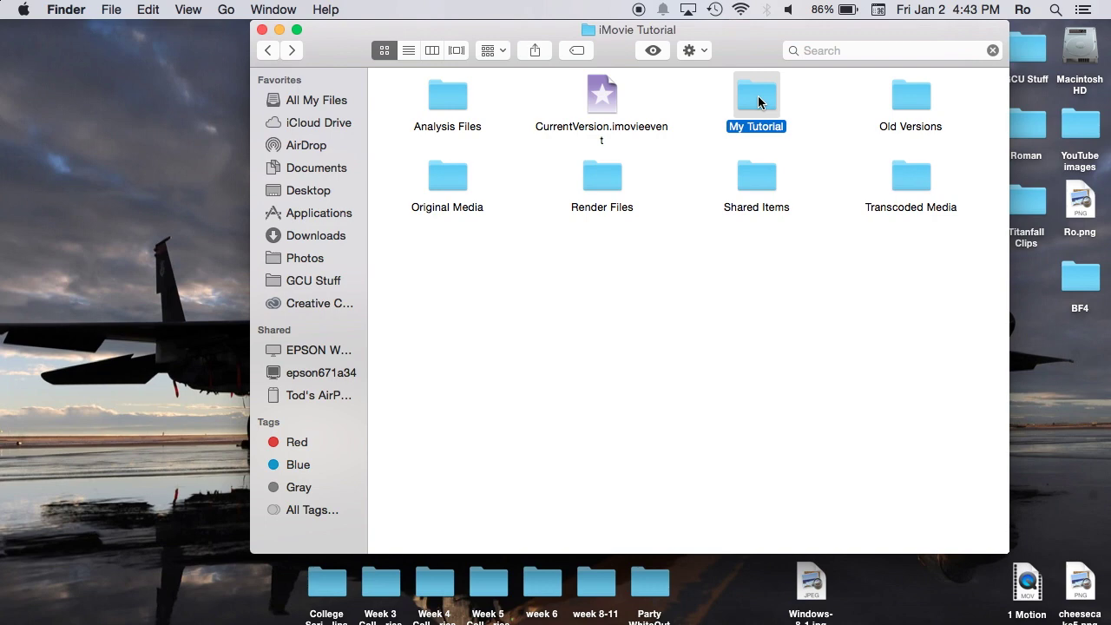
left_click(269, 50)
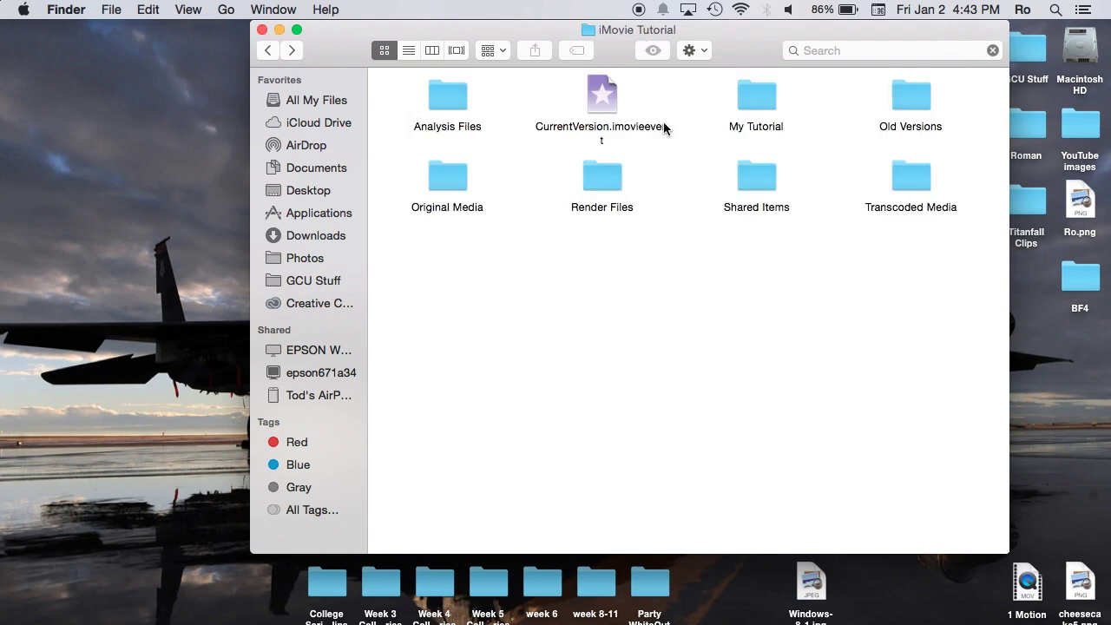
double_click(467, 171)
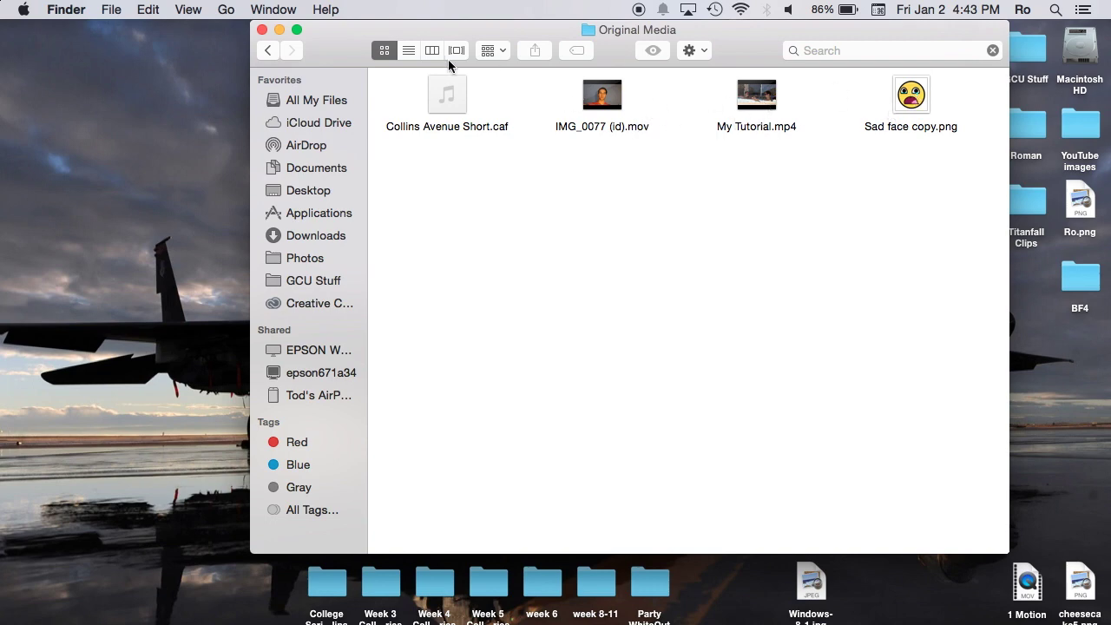
left_click(269, 50)
Step: Go back twice to the This Mac search results and dismiss iMovie Library's context menu unused
left_click(270, 52)
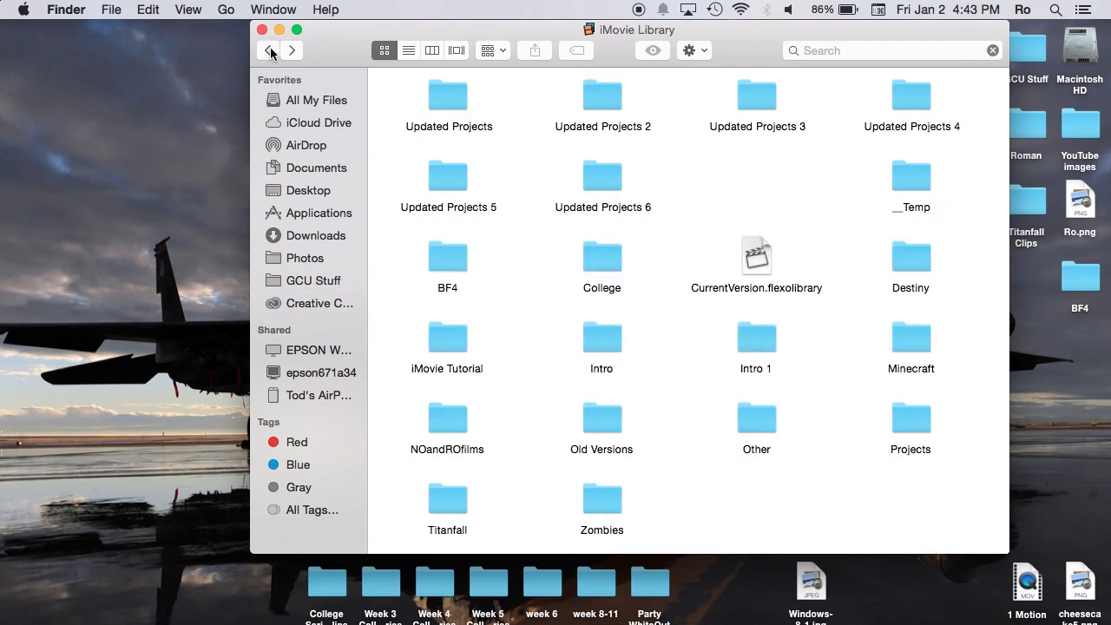
left_click(270, 51)
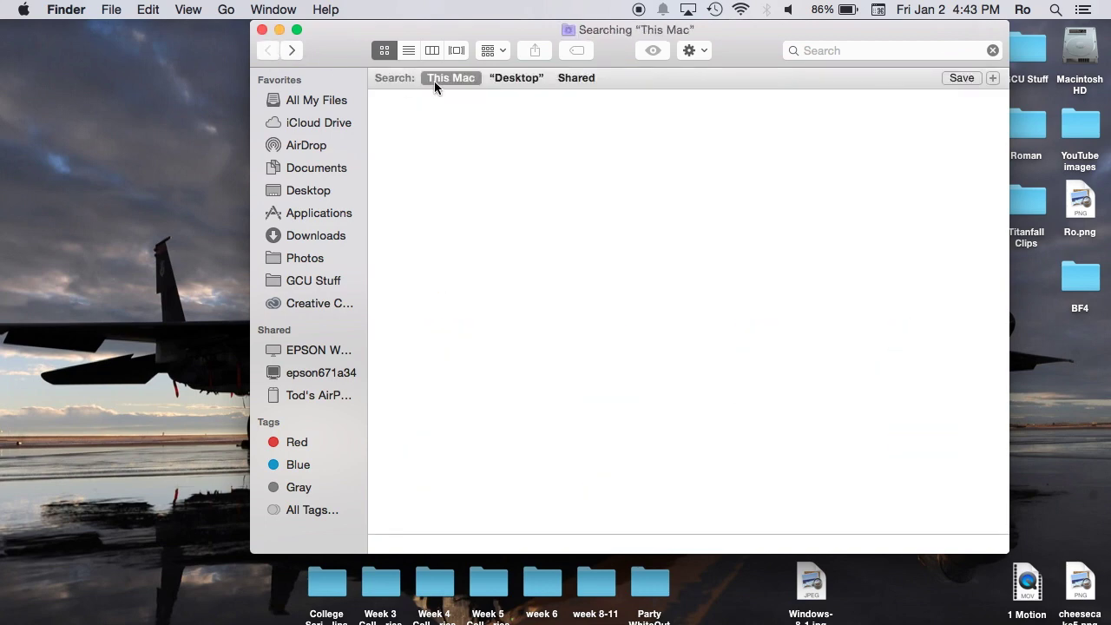
scroll(469, 434, "down", 1)
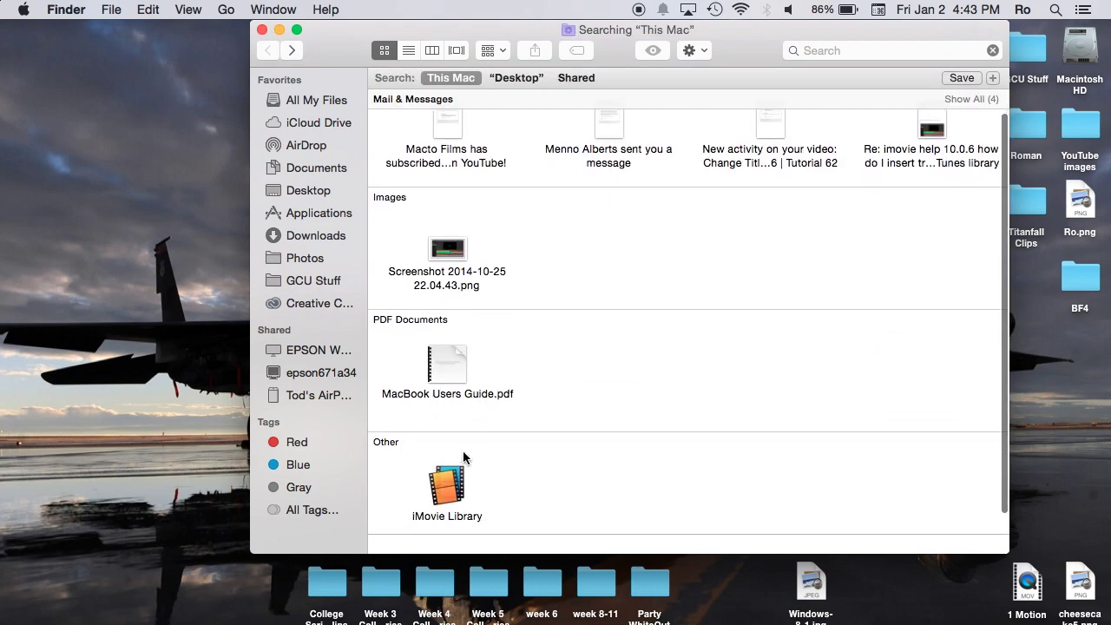
right_click(449, 492)
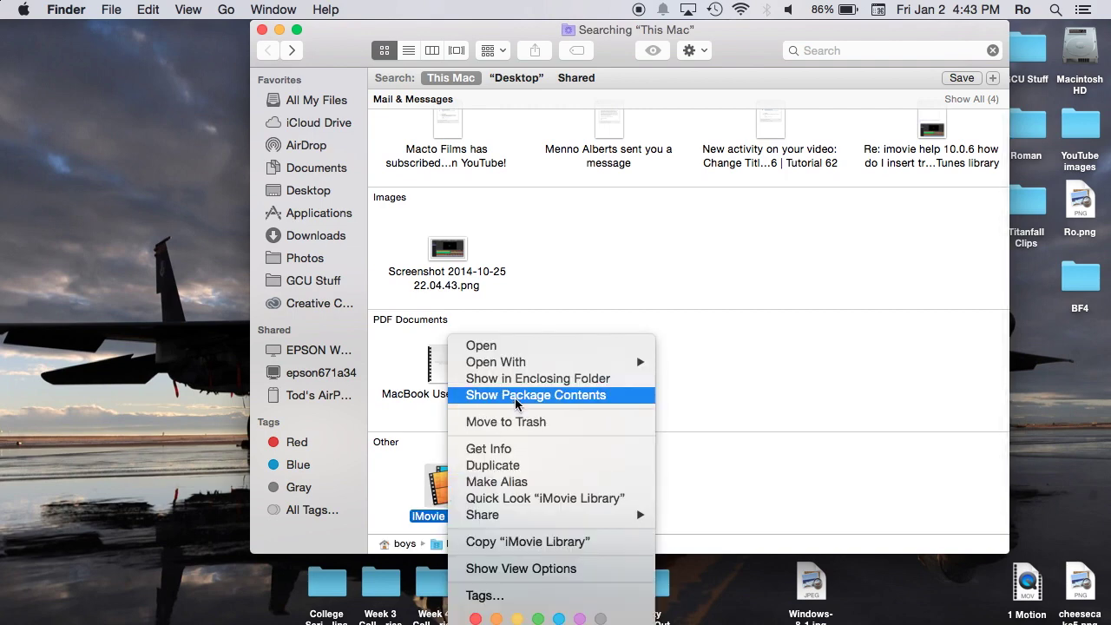
left_click(788, 395)
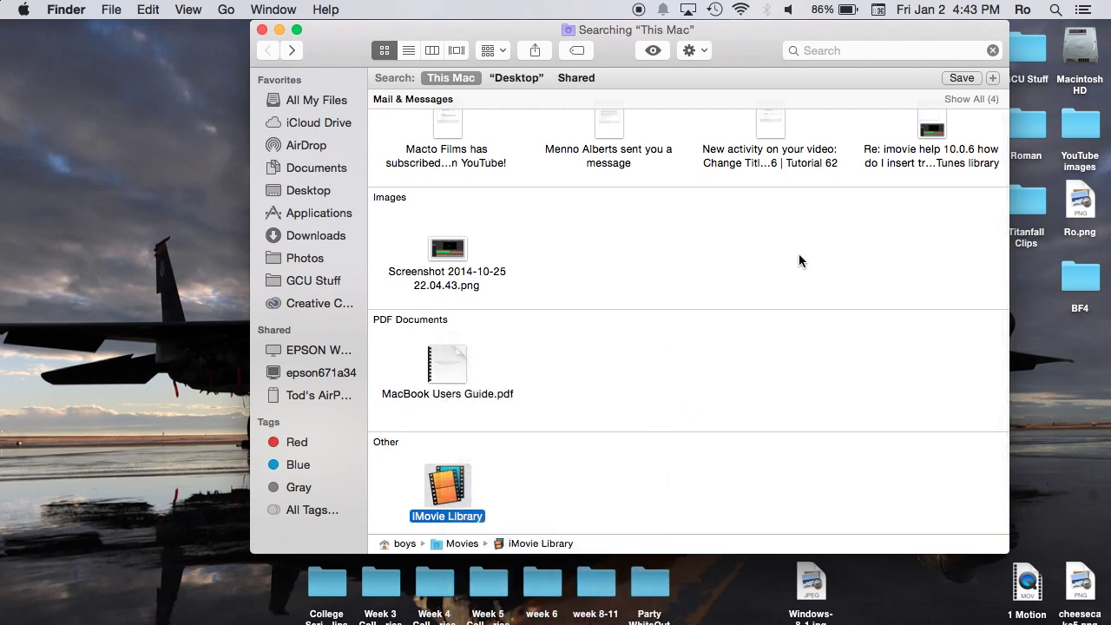